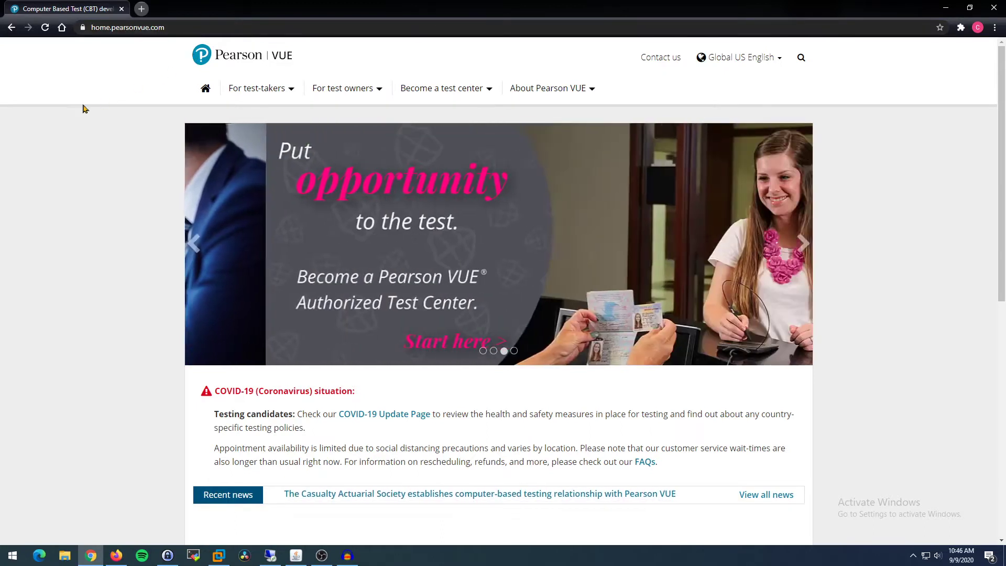
Go to Schedule an exam, search organizations for 'fort' and select Fortinet.
{"action": "left_click", "coordinate": [287, 93]}
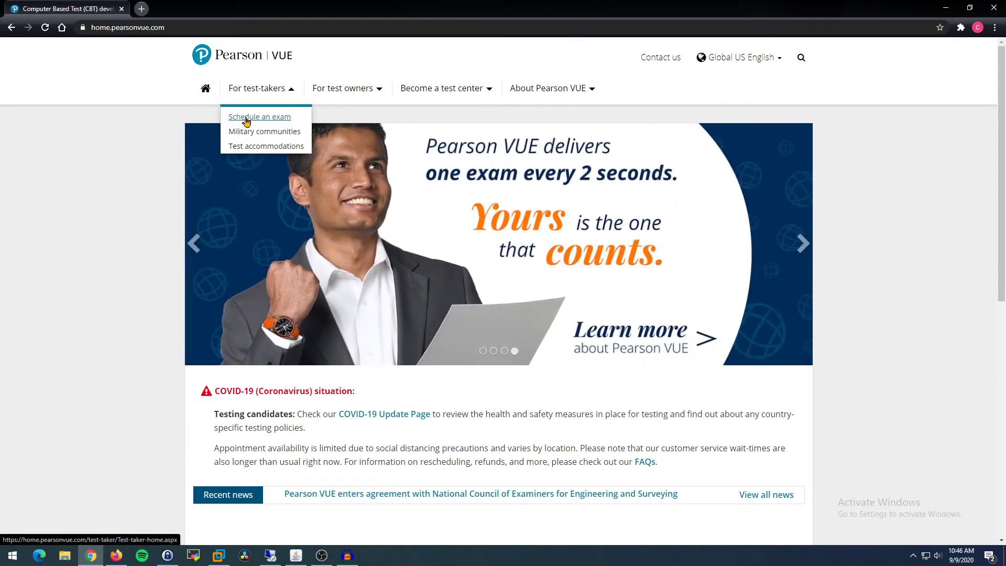
{"action": "left_click", "coordinate": [287, 118]}
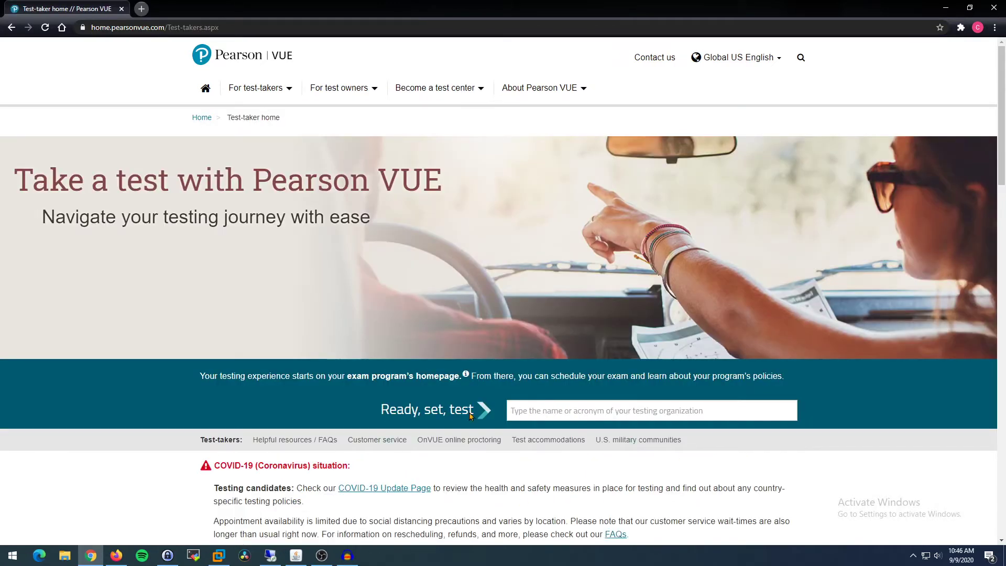
{"action": "left_click", "coordinate": [535, 410]}
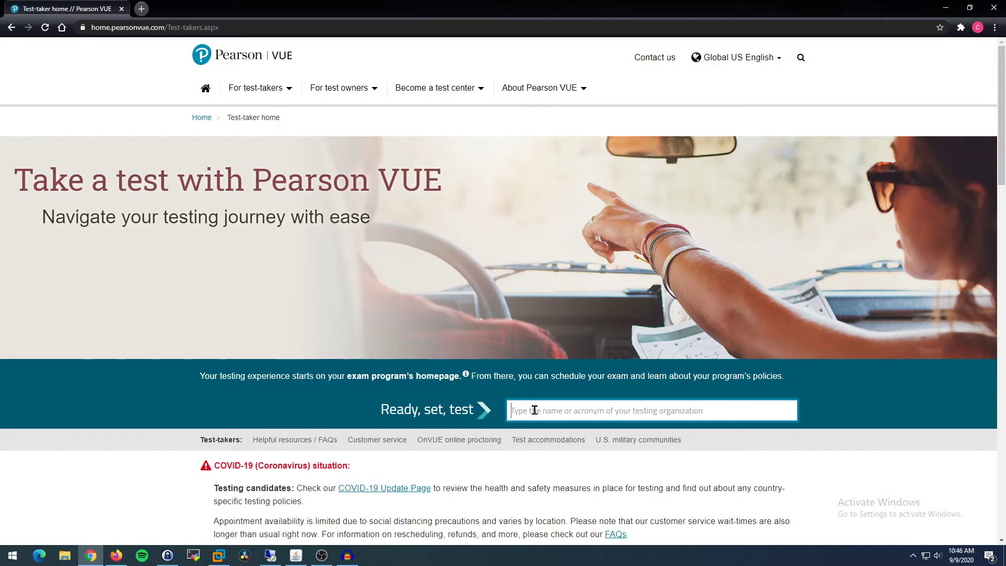
{"action": "left_click", "coordinate": [534, 410]}
{"action": "type", "text": "fort"}
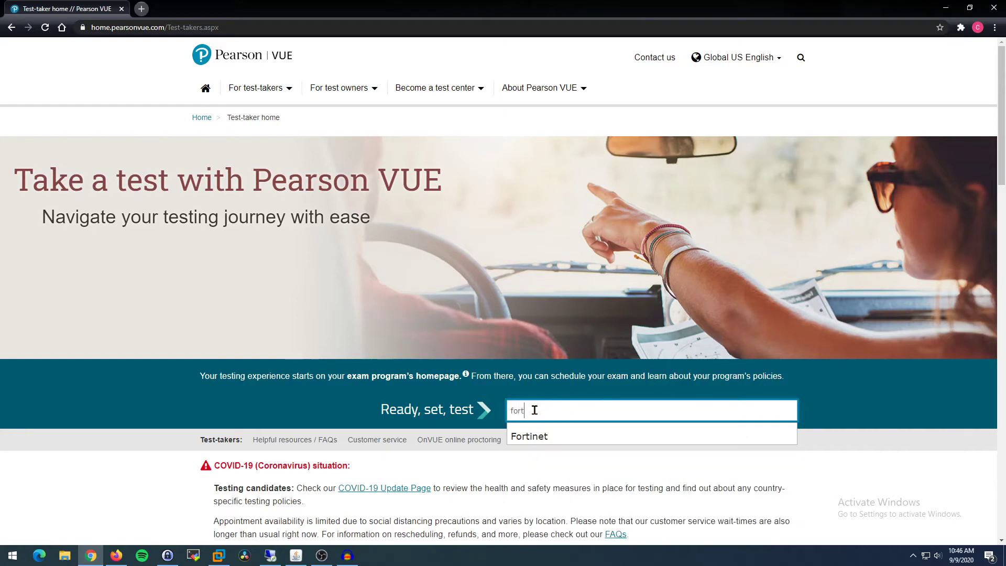
{"action": "left_click", "coordinate": [530, 436]}
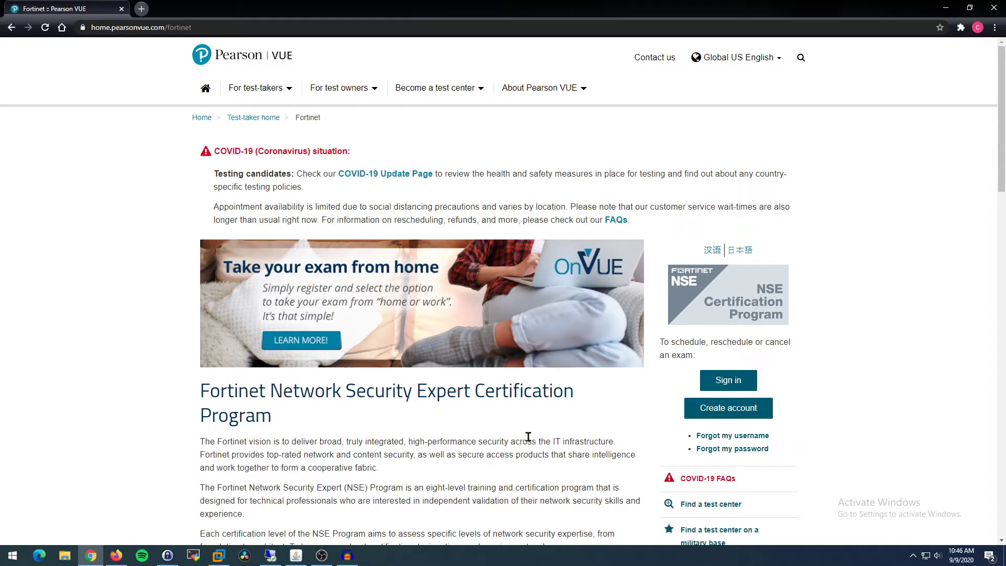
Sign in, open the NSE7_ATP-3.0 exam from the Dashboard and choose Reschedule.
{"action": "left_click", "coordinate": [725, 380]}
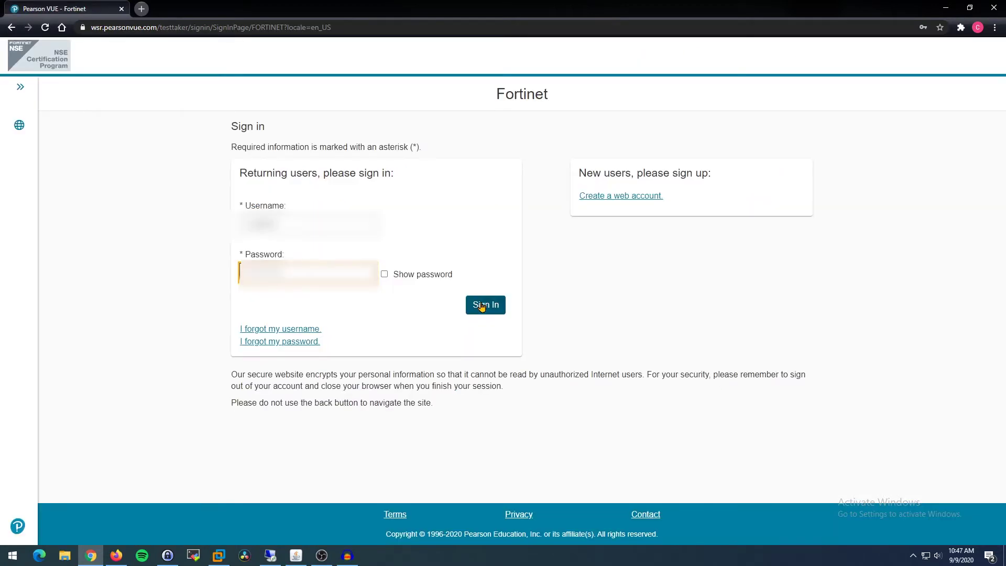
{"action": "left_click", "coordinate": [481, 307]}
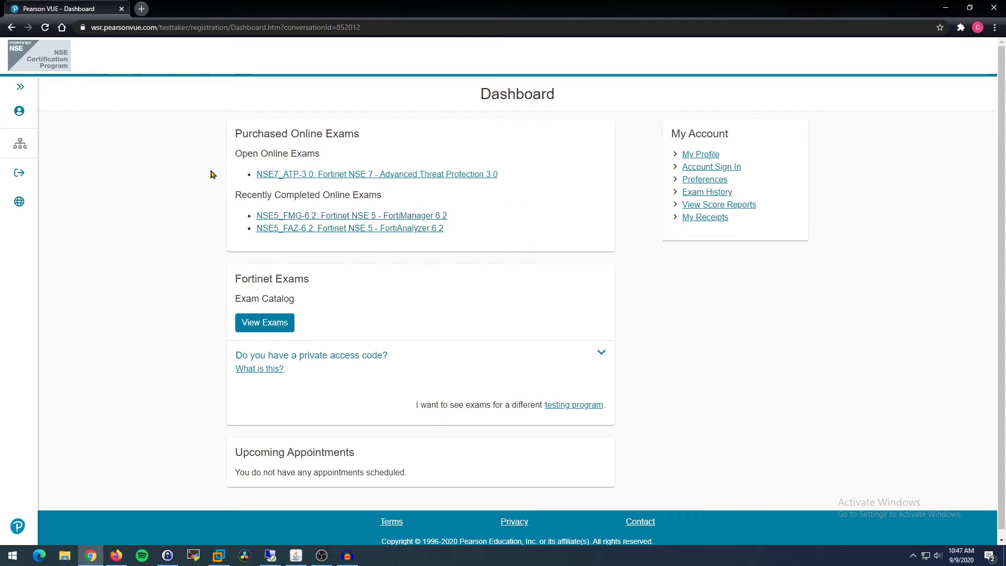
{"action": "left_click", "coordinate": [289, 174]}
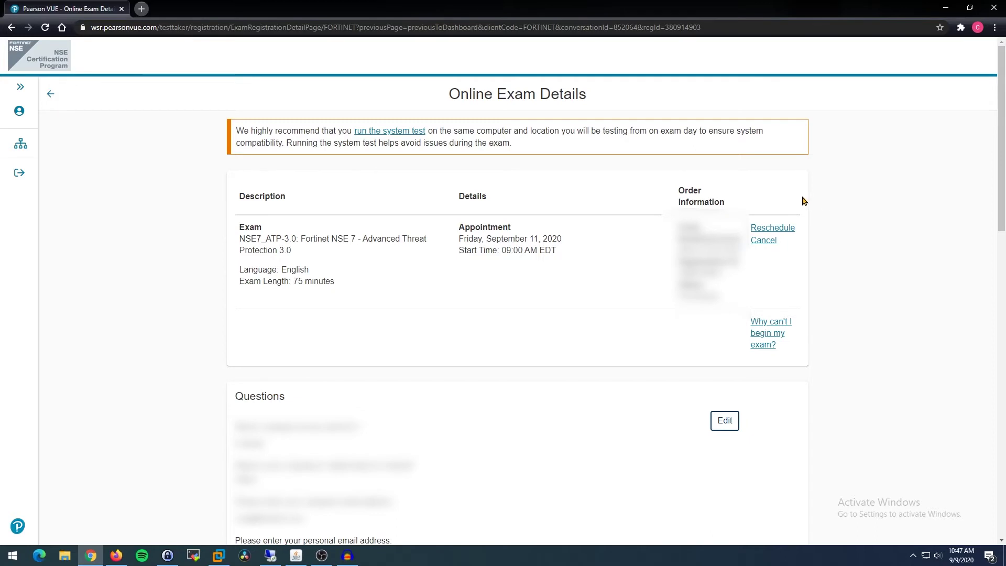
{"action": "left_click", "coordinate": [793, 229]}
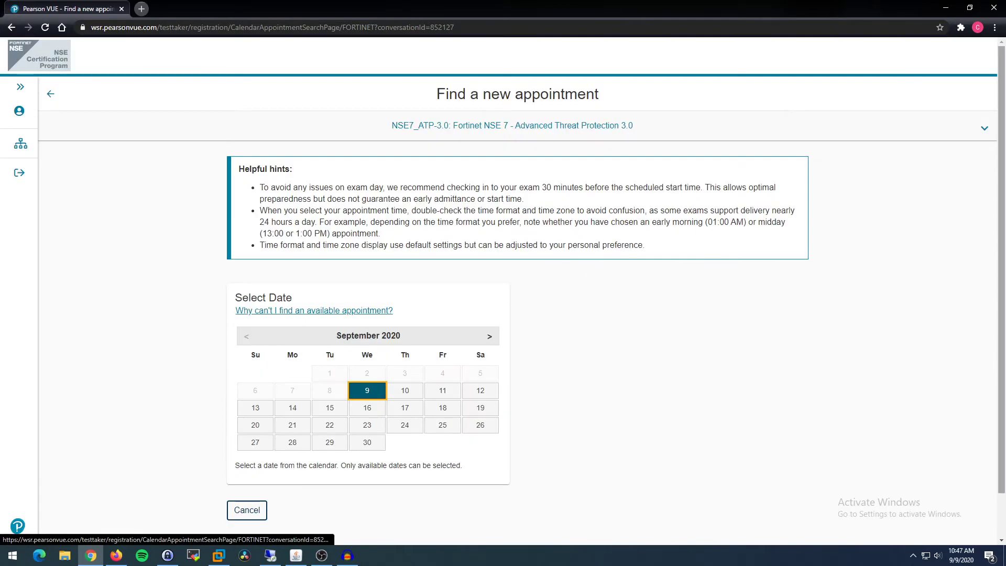
Check the available start times for September 11 on the appointment calendar.
{"action": "scroll", "coordinate": [1000, 156], "scroll_direction": "down", "scroll_amount": 2}
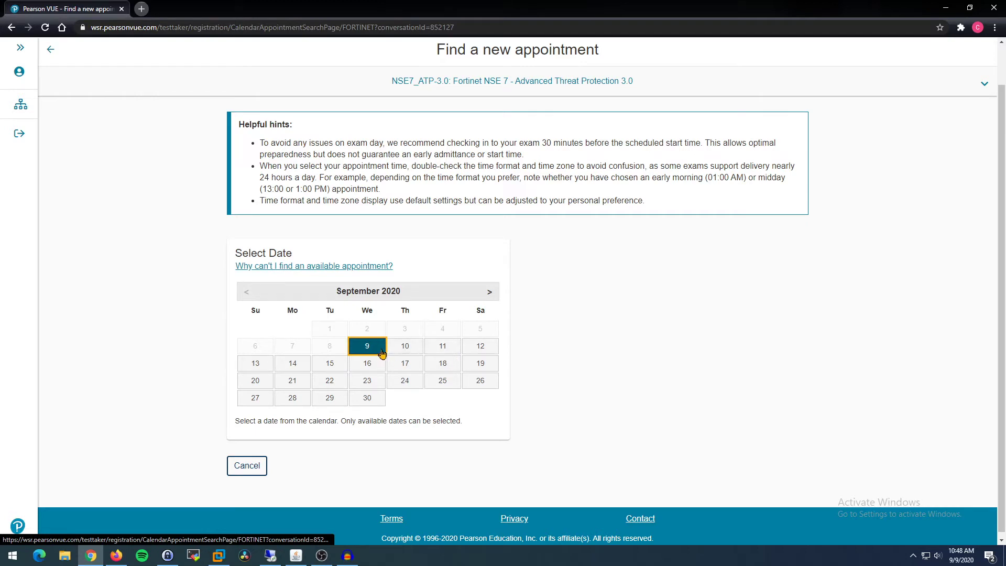
{"action": "left_click", "coordinate": [443, 352]}
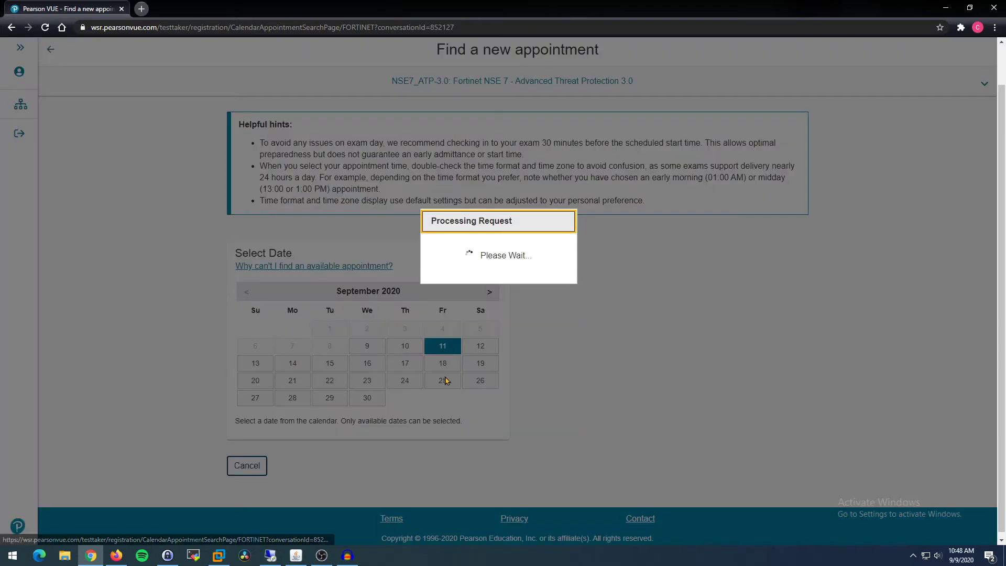
{"action": "scroll", "coordinate": [540, 376], "scroll_direction": "down", "scroll_amount": 9}
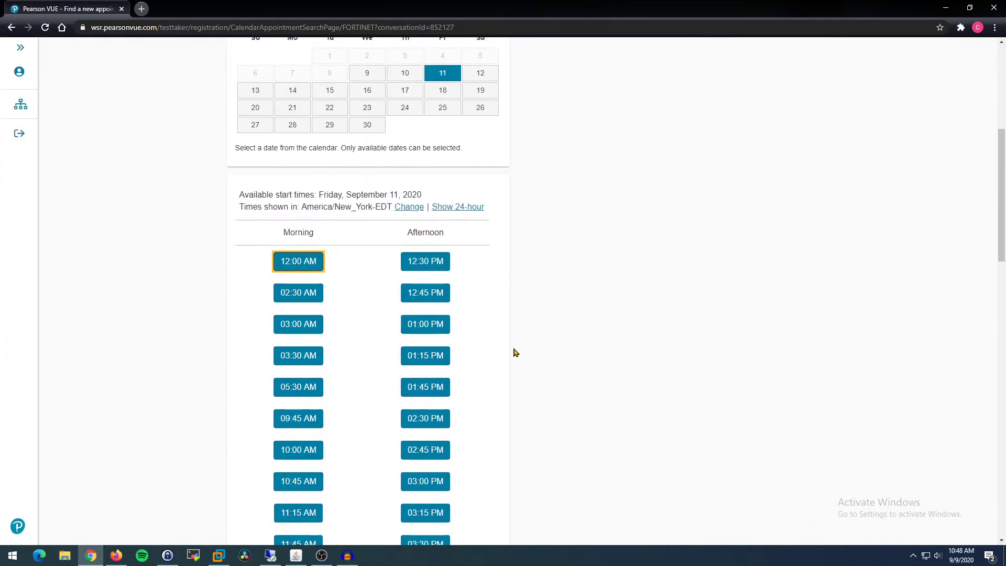
{"action": "scroll", "coordinate": [469, 281], "scroll_direction": "down", "scroll_amount": 7}
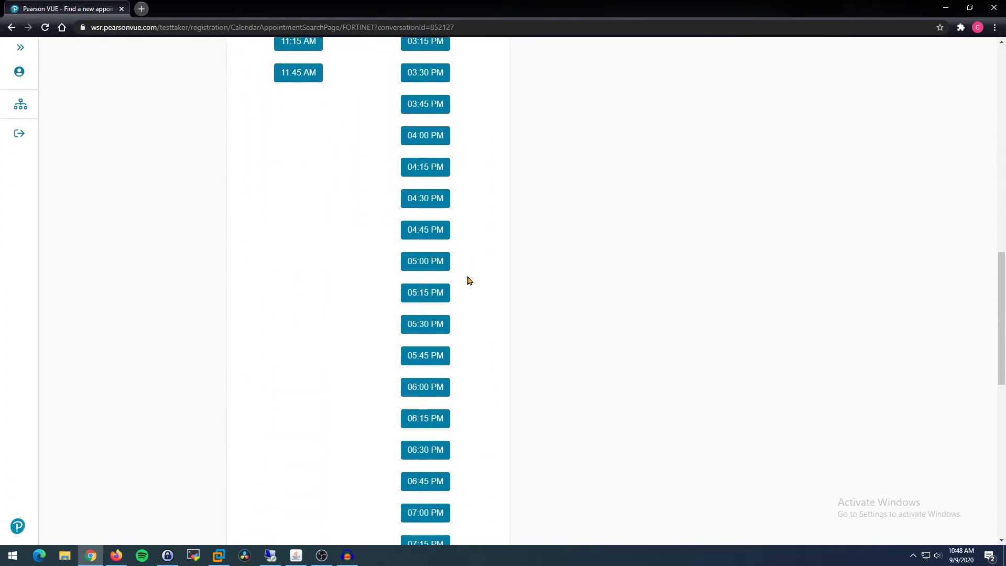
{"action": "scroll", "coordinate": [470, 282], "scroll_direction": "up", "scroll_amount": 7}
{"action": "scroll", "coordinate": [469, 282], "scroll_direction": "up", "scroll_amount": 10}
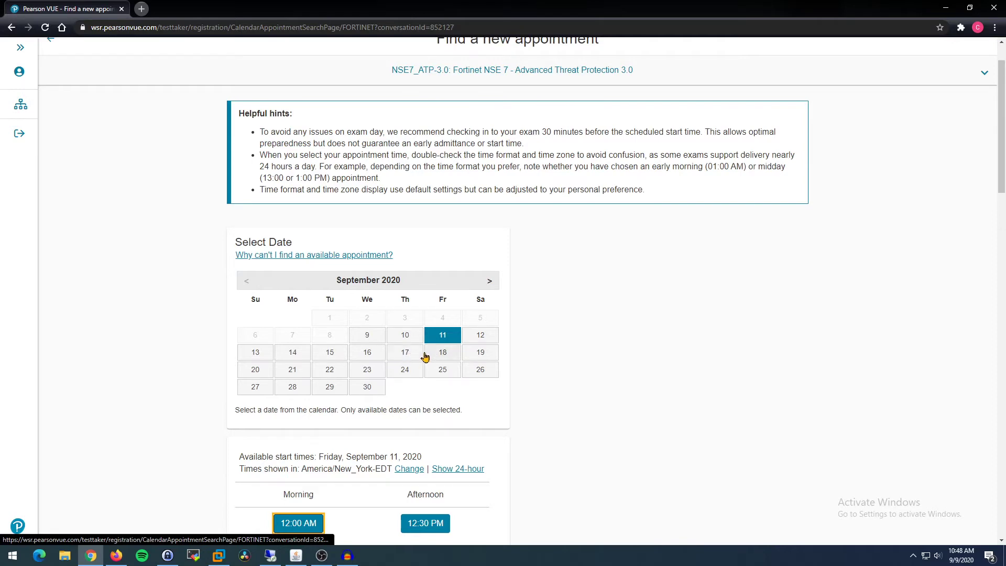
Pick Wednesday, September 16, 2020 and browse its start times from 12:00 AM to 11:45 PM.
{"action": "left_click", "coordinate": [370, 353]}
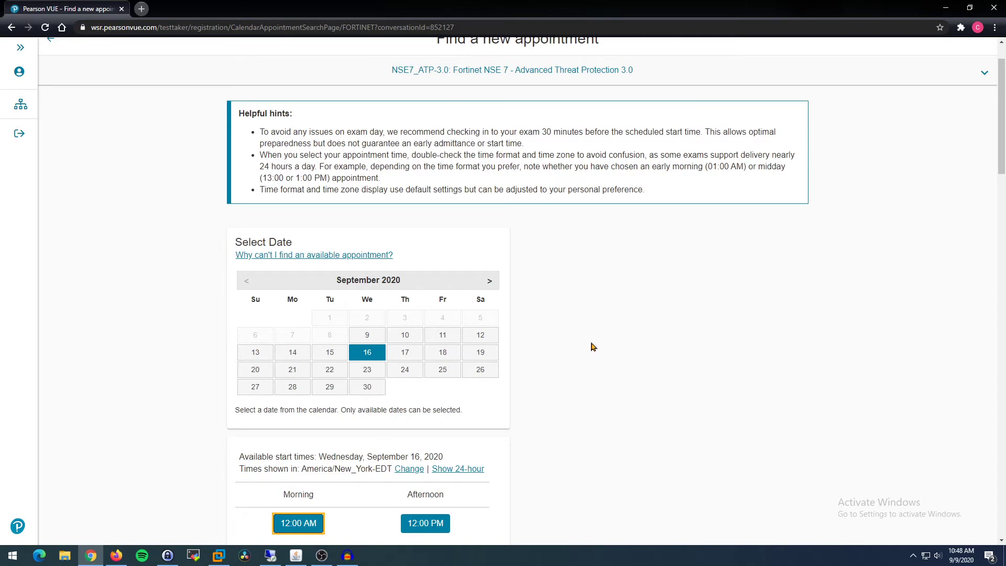
{"action": "scroll", "coordinate": [592, 347], "scroll_direction": "down", "scroll_amount": 4}
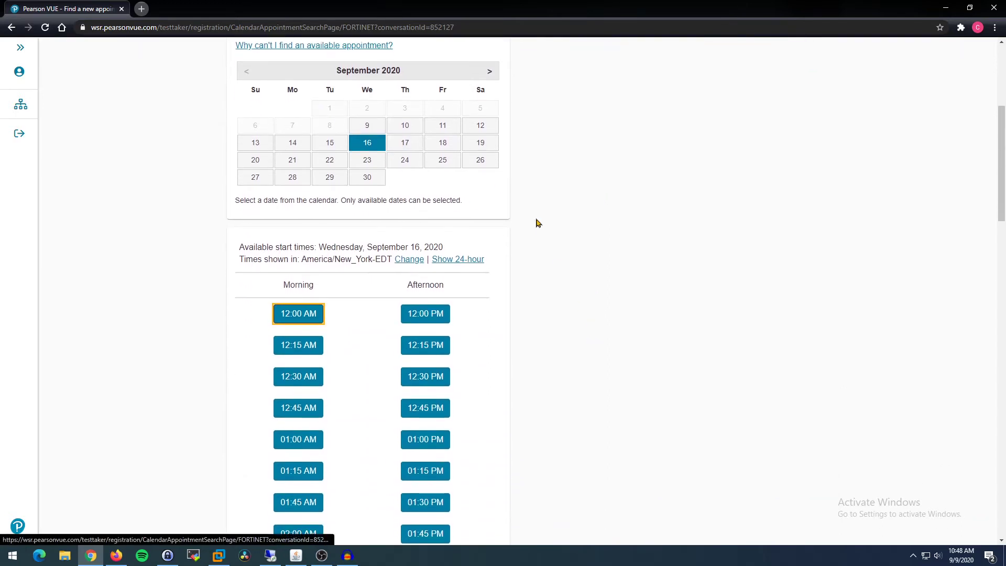
{"action": "scroll", "coordinate": [541, 226], "scroll_direction": "down", "scroll_amount": 2}
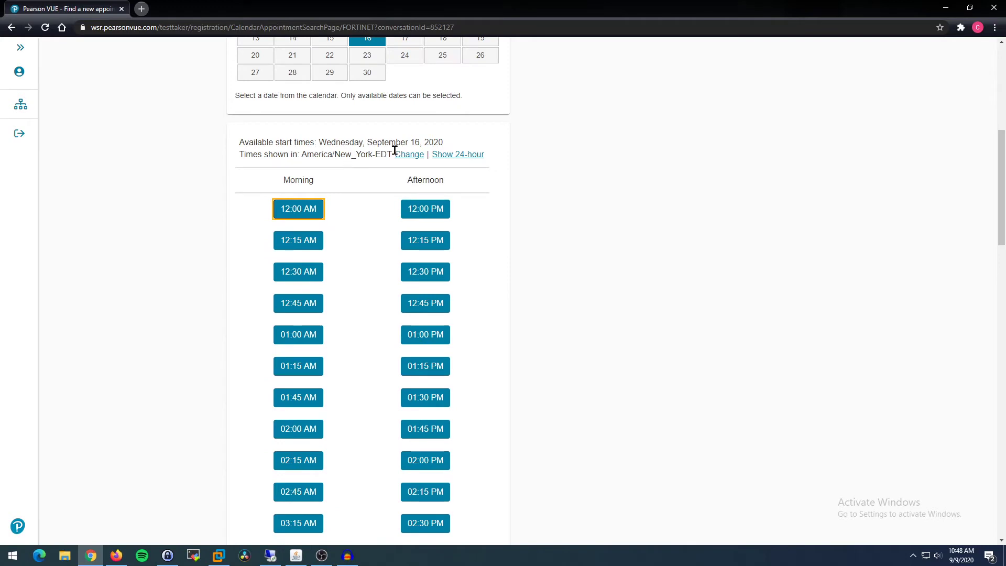
{"action": "scroll", "coordinate": [520, 201], "scroll_direction": "down", "scroll_amount": 1}
{"action": "scroll", "coordinate": [520, 201], "scroll_direction": "down", "scroll_amount": 2}
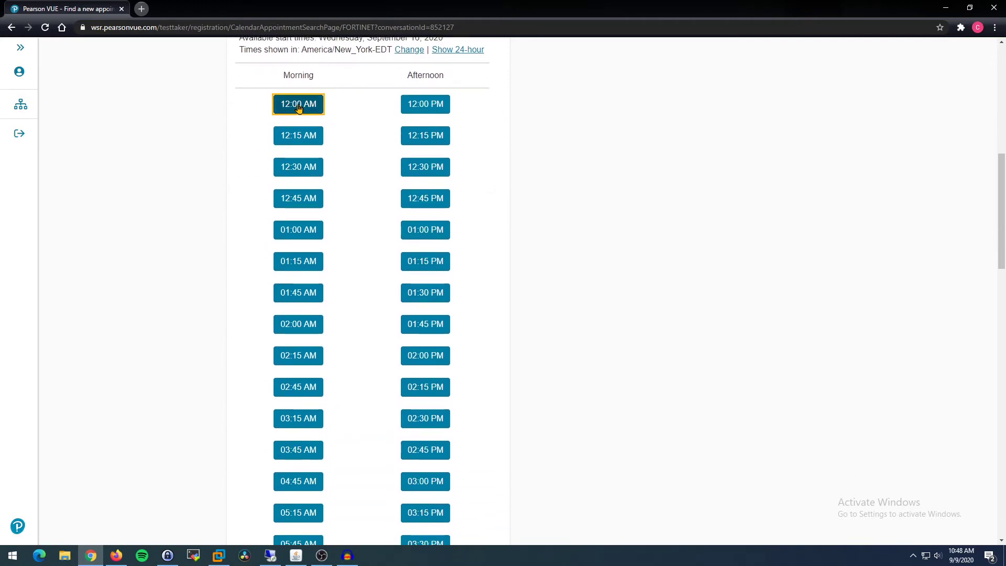
{"action": "scroll", "coordinate": [301, 109], "scroll_direction": "down", "scroll_amount": 20}
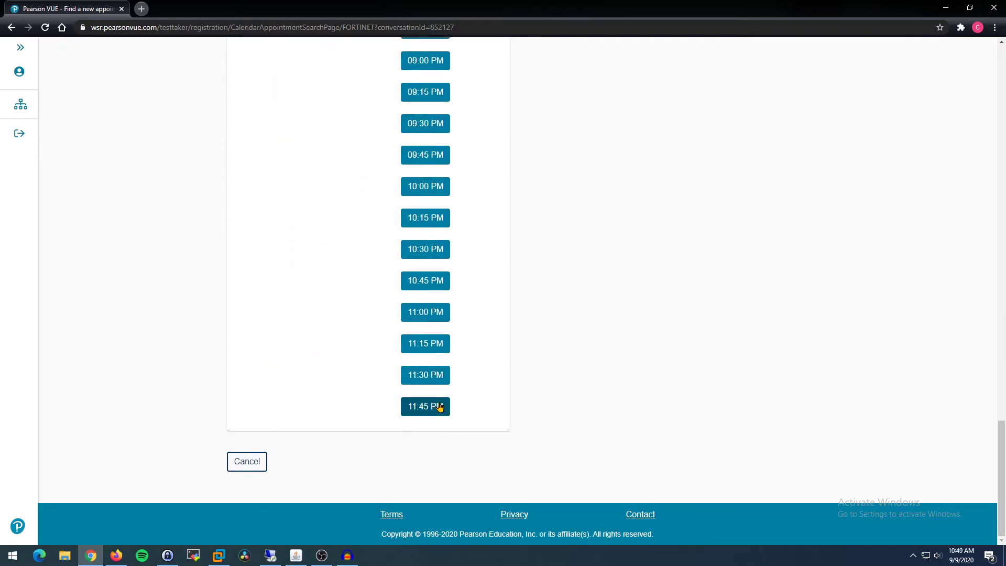
{"action": "scroll", "coordinate": [469, 416], "scroll_direction": "up", "scroll_amount": 10}
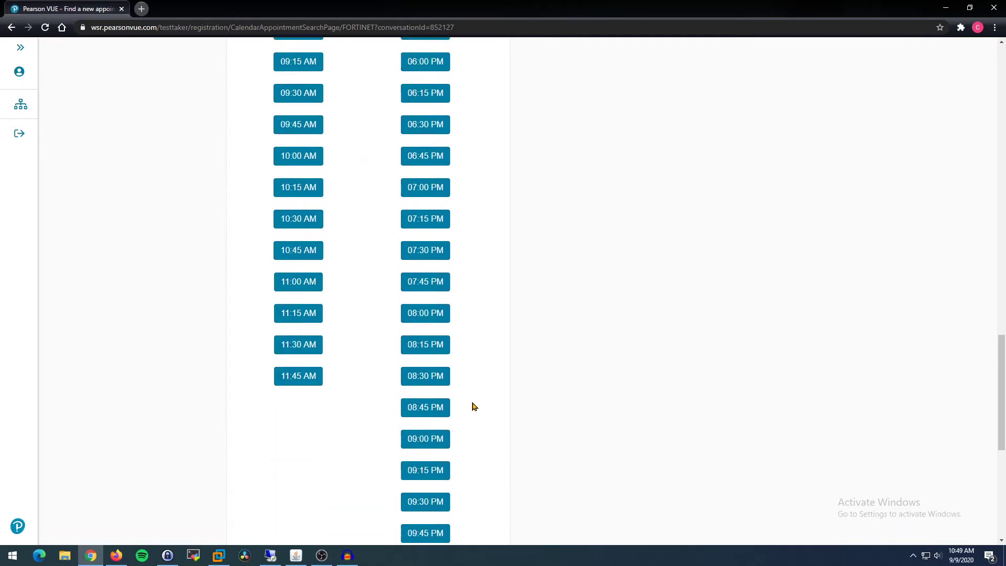
{"action": "scroll", "coordinate": [472, 406], "scroll_direction": "up", "scroll_amount": 20}
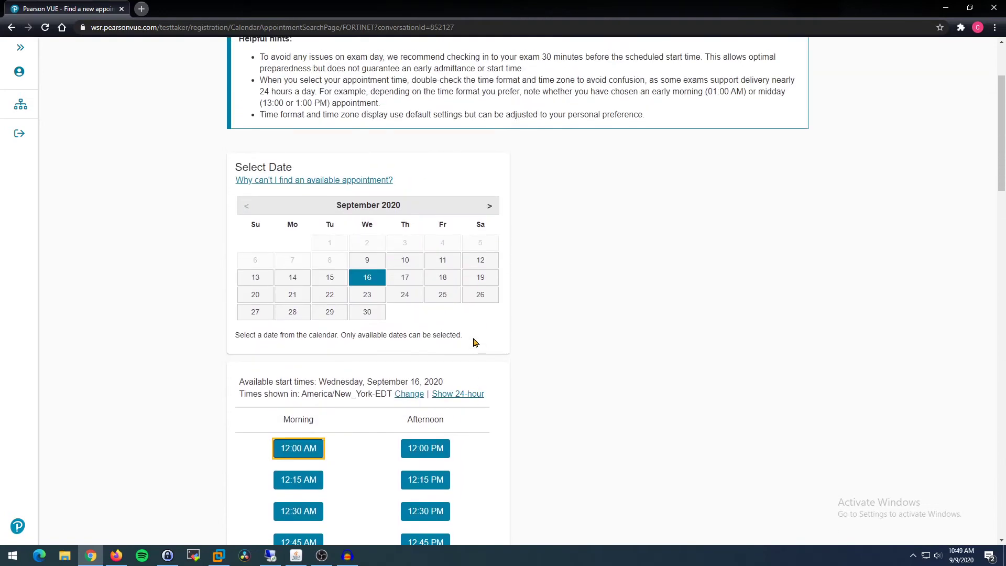
{"action": "scroll", "coordinate": [474, 342], "scroll_direction": "down", "scroll_amount": 15}
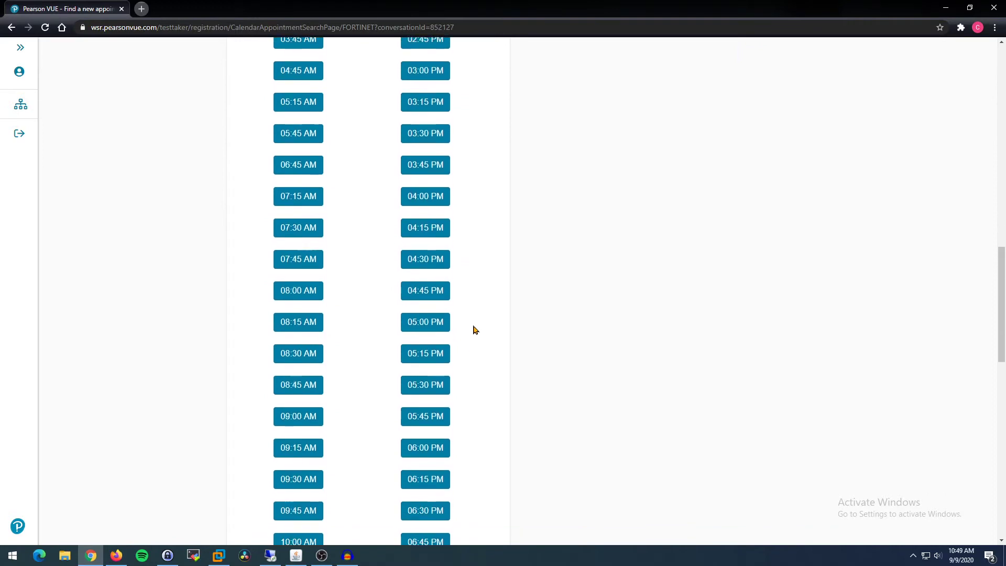
{"action": "scroll", "coordinate": [352, 303], "scroll_direction": "down", "scroll_amount": 3}
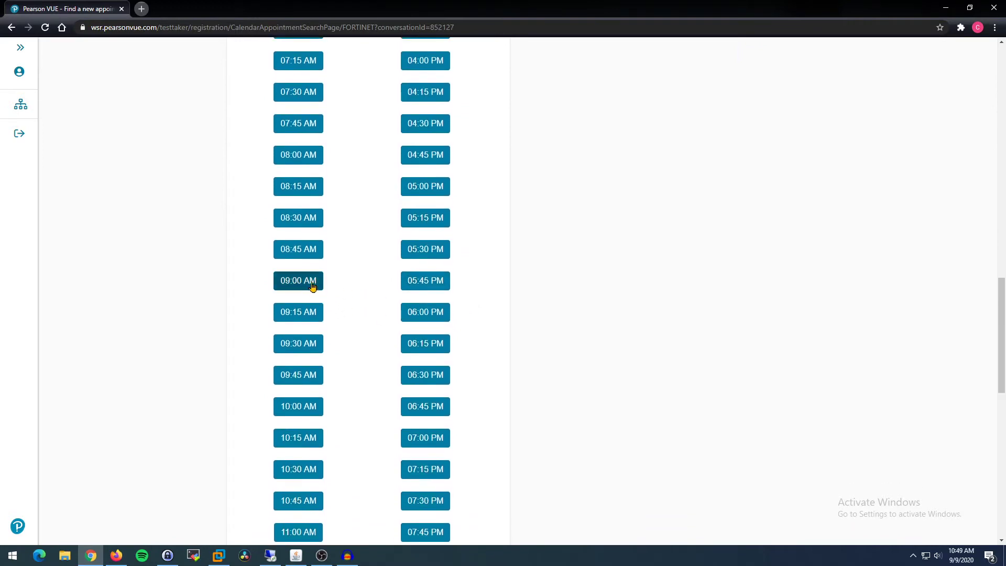
Choose 09:00 AM as the new start time on September 16.
{"action": "left_click", "coordinate": [313, 285]}
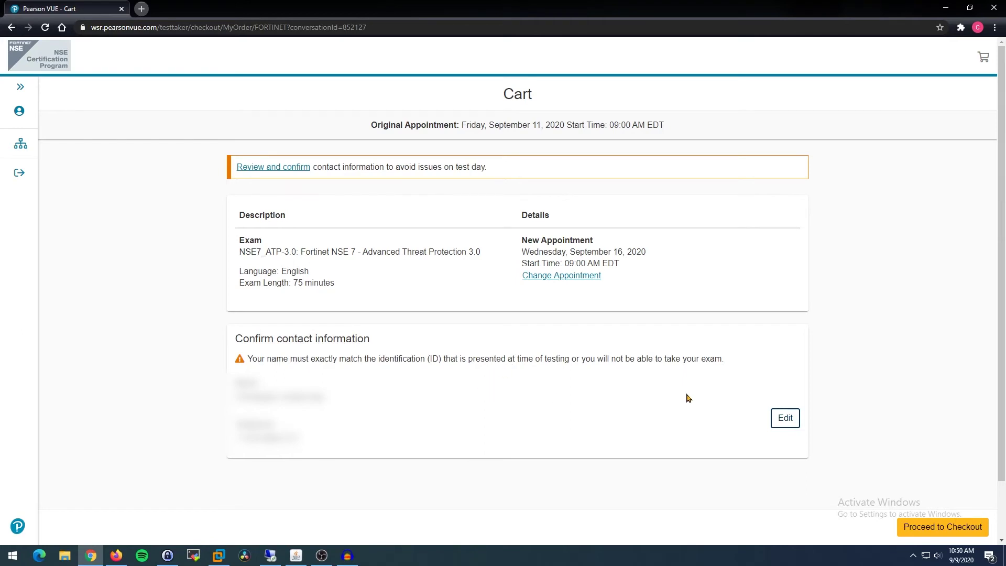
Proceed to checkout and accept the Fortinet exam policies.
{"action": "left_click", "coordinate": [944, 530]}
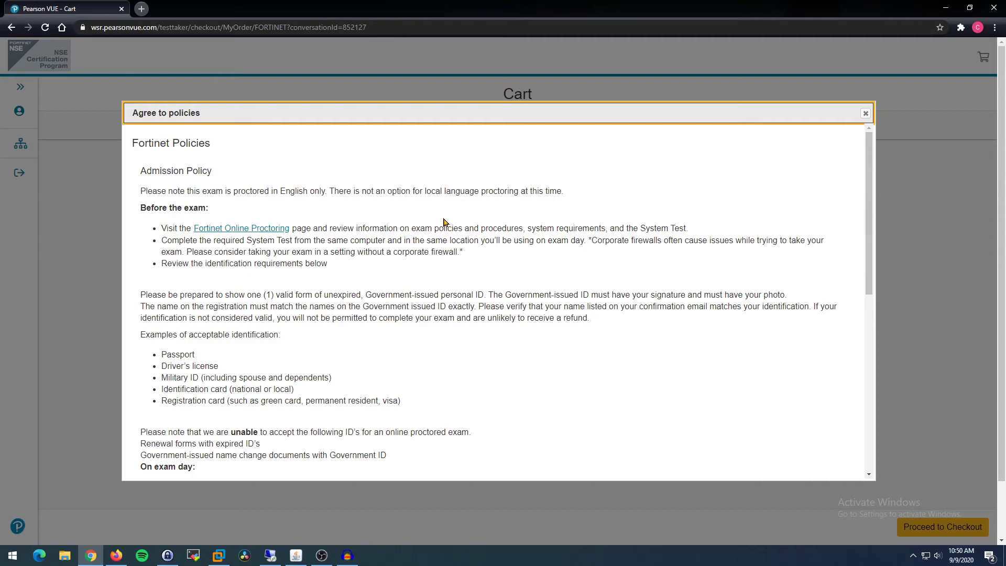
{"action": "scroll", "coordinate": [443, 222], "scroll_direction": "down", "scroll_amount": 10}
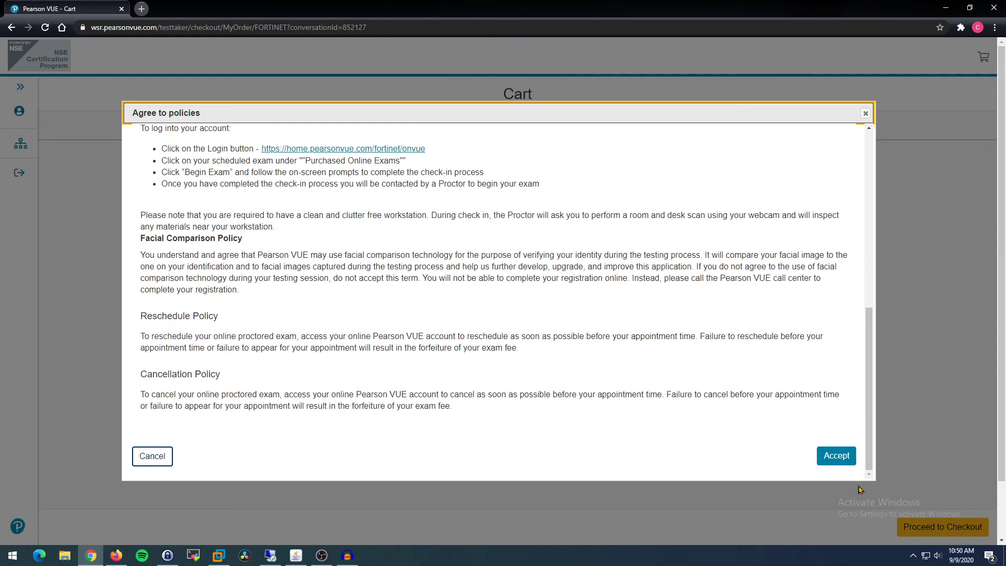
{"action": "left_click", "coordinate": [820, 455]}
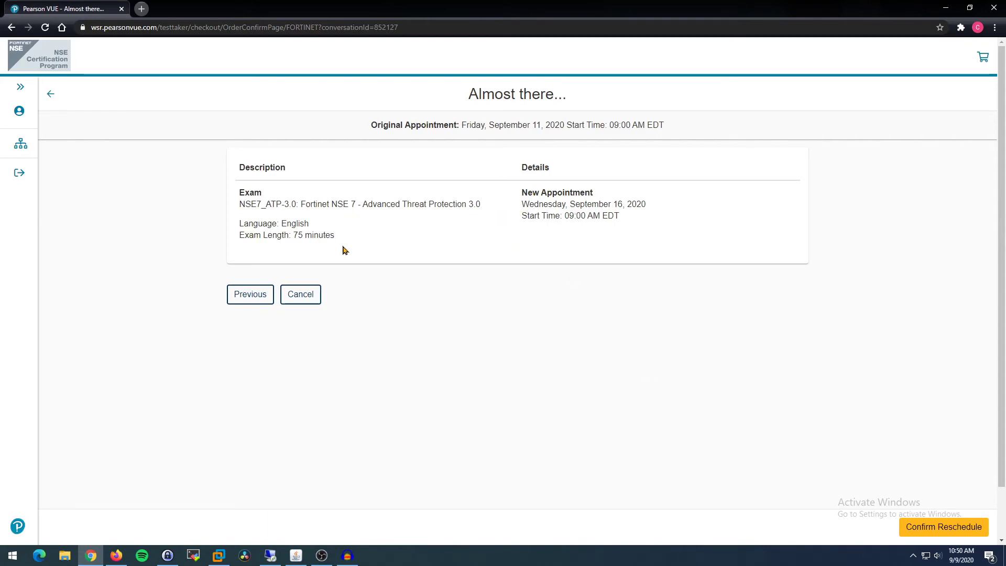
Confirm moving the NSE7_ATP-3.0 exam to September 16 at 09:00 AM.
{"action": "left_click", "coordinate": [924, 524]}
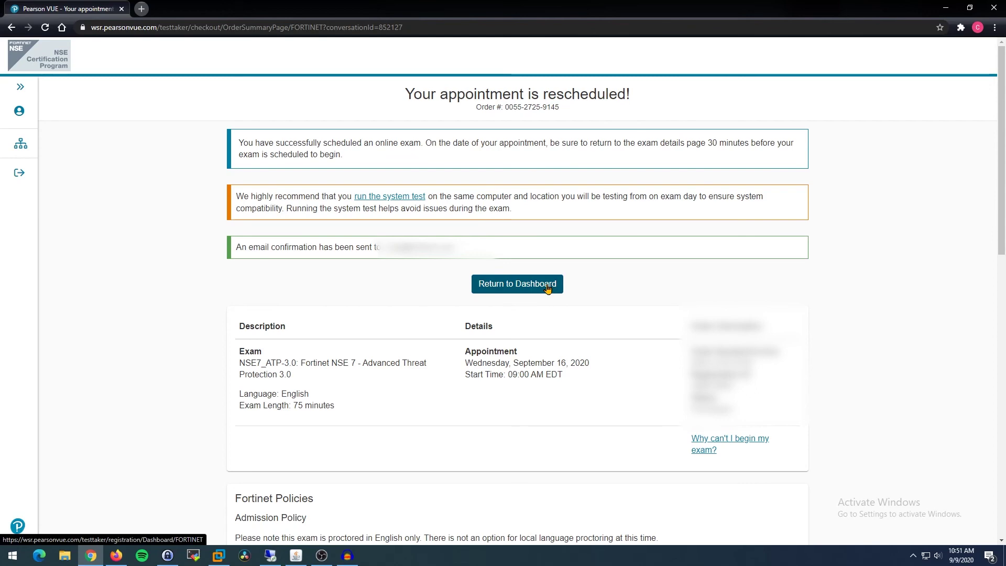
Return to the Dashboard and open the NSE7_ATP-3.0 exam details to verify the new date.
{"action": "left_click", "coordinate": [547, 288]}
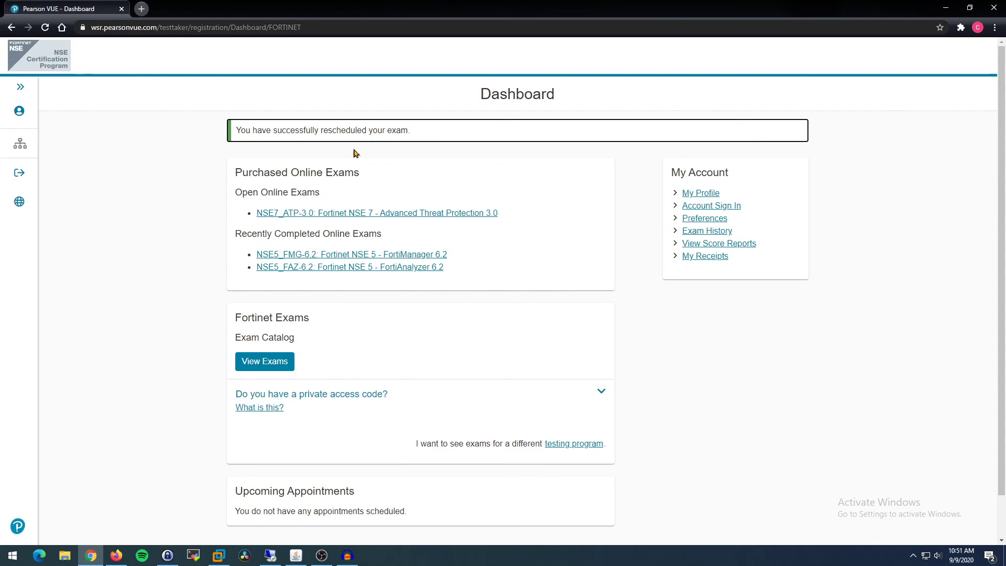
{"action": "left_click", "coordinate": [259, 212]}
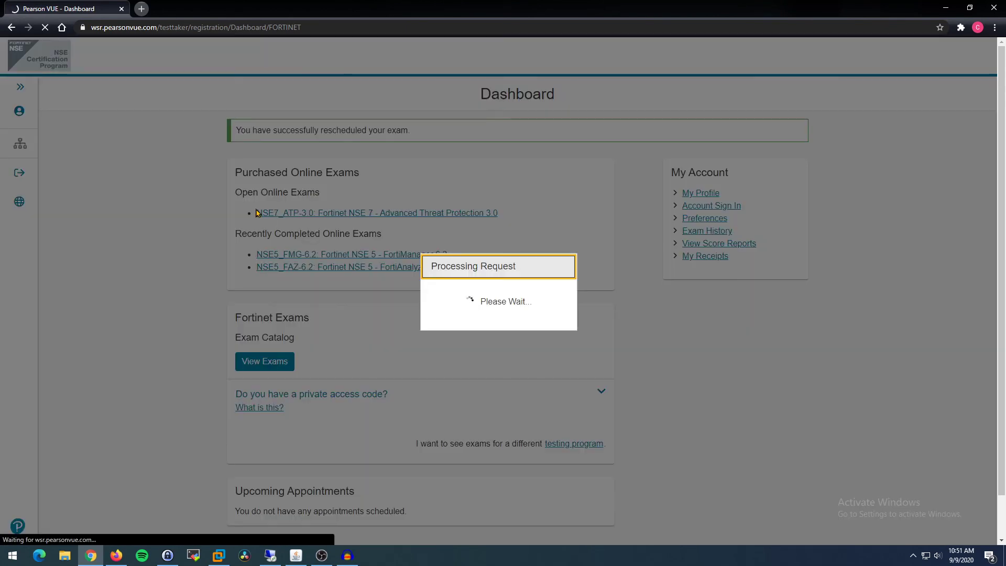